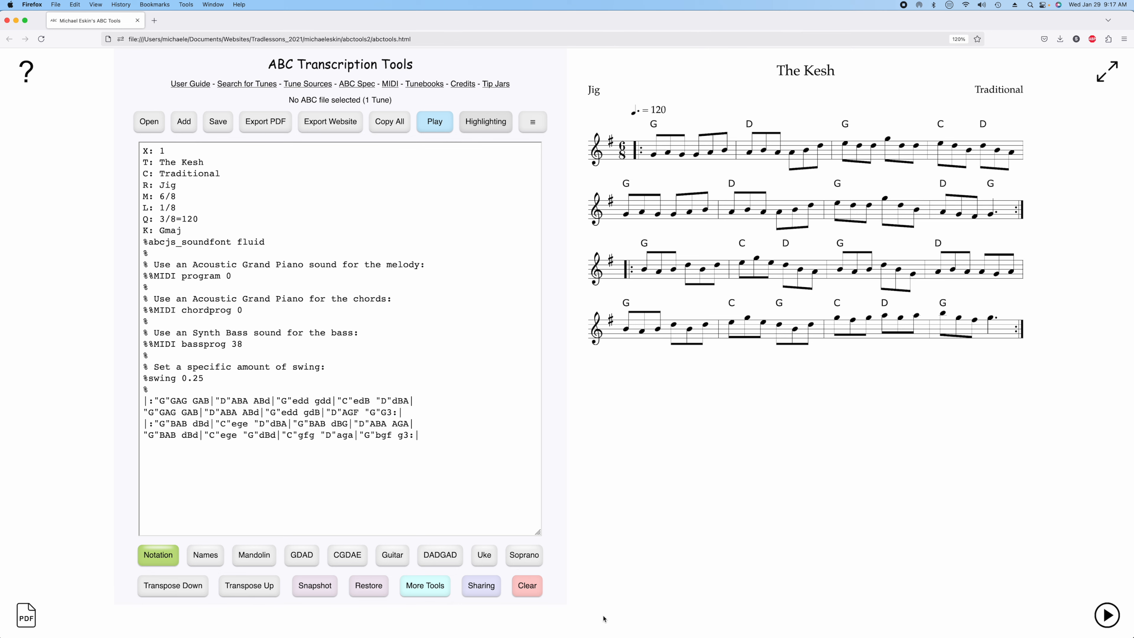
# Start injecting harmonica tablature, choose the Custom harmonica tuning, and open the custom tuning table for editing.
pyautogui.click(425, 586)
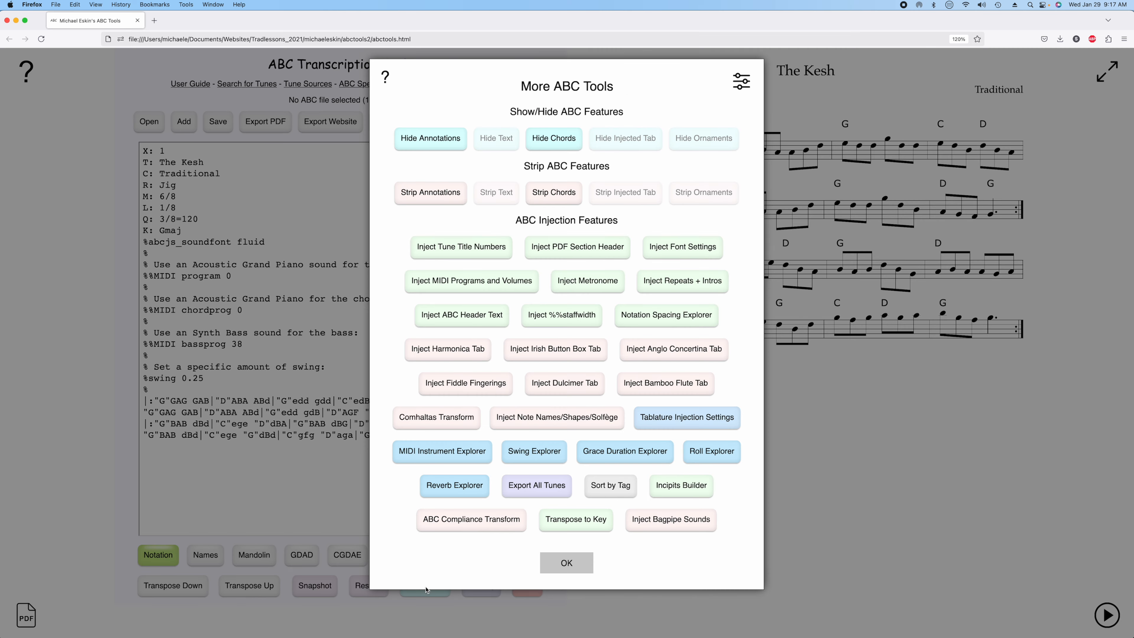
pyautogui.click(467, 349)
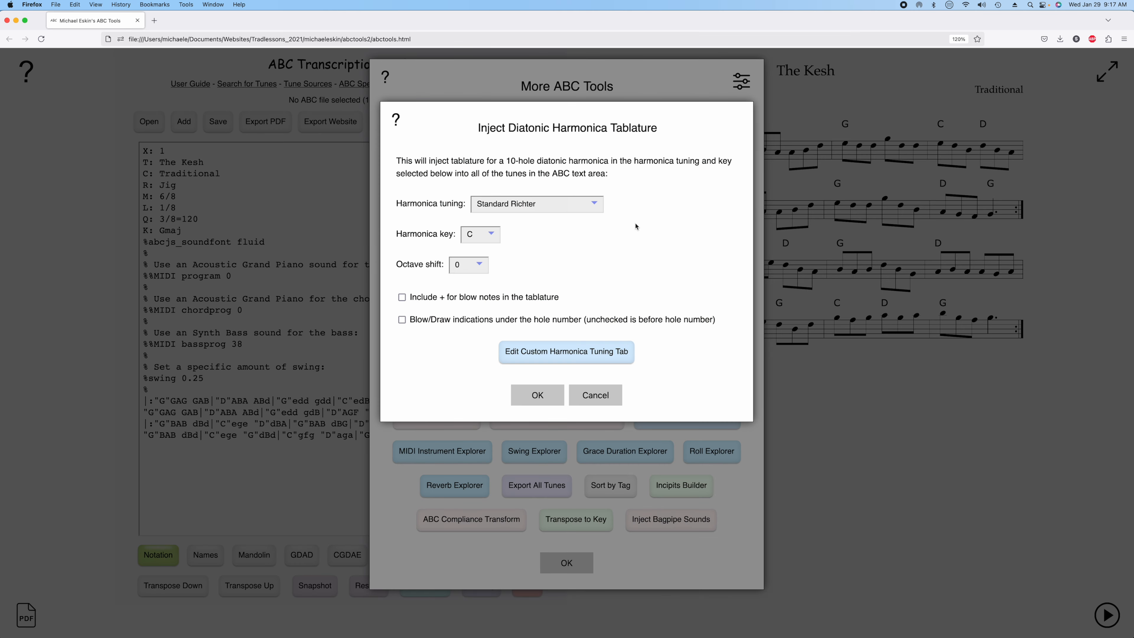
pyautogui.click(586, 207)
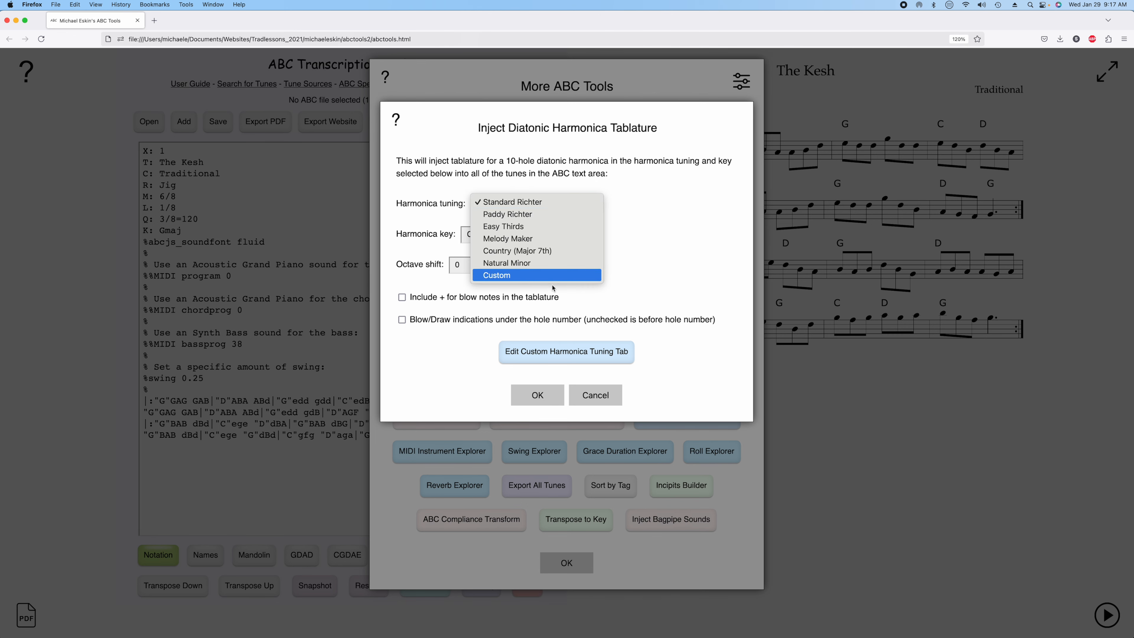
pyautogui.click(554, 274)
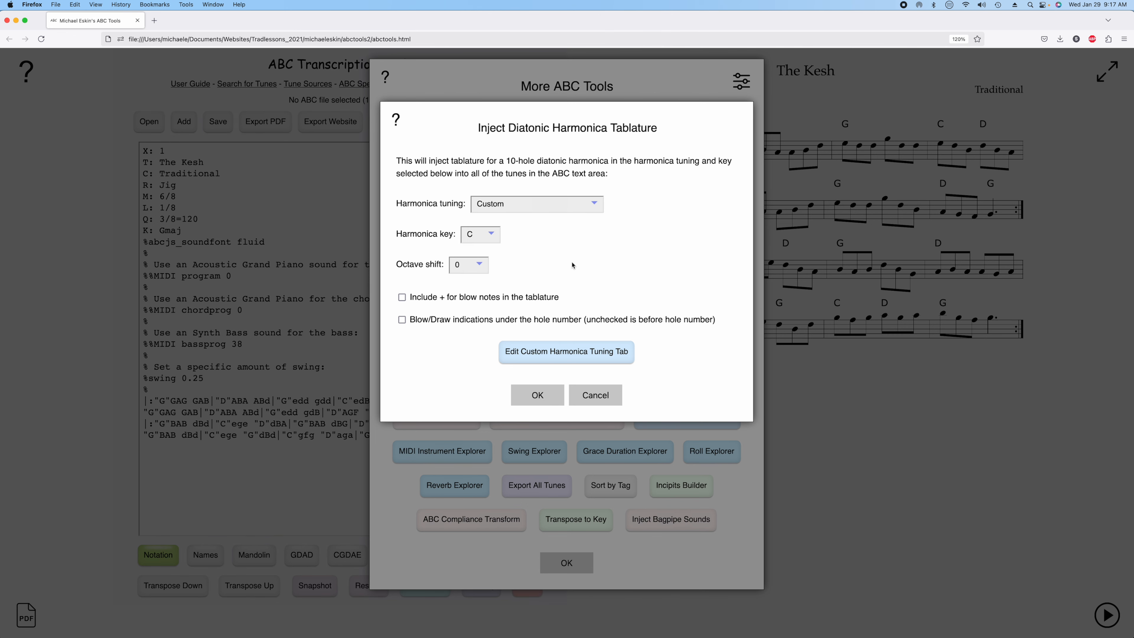
pyautogui.click(573, 355)
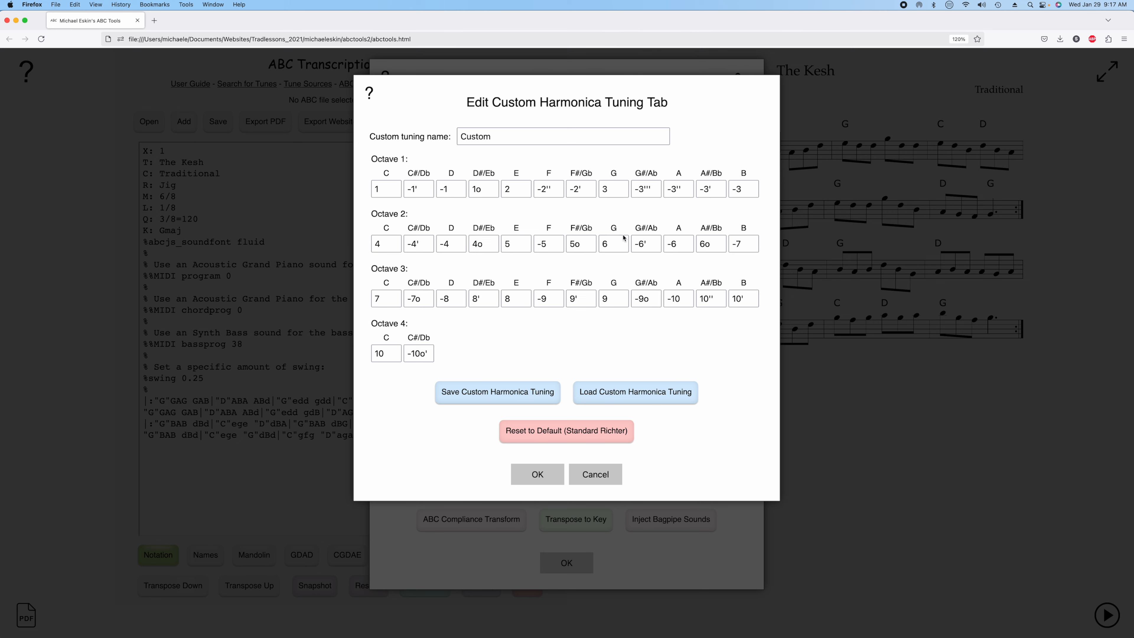
# Name the custom harmonica tuning with its owner's first name followed by "Tuning".
pyautogui.moveTo(527, 134); pyautogui.dragTo(409, 119)
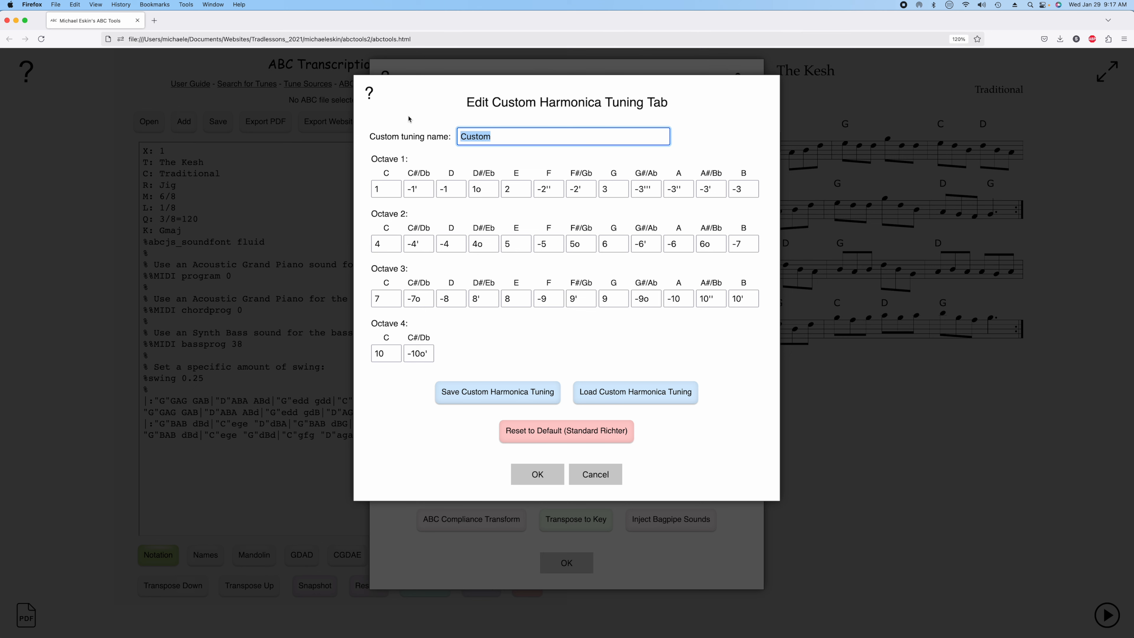
pyautogui.write("Michael's Tuning")
pyautogui.click(519, 243)
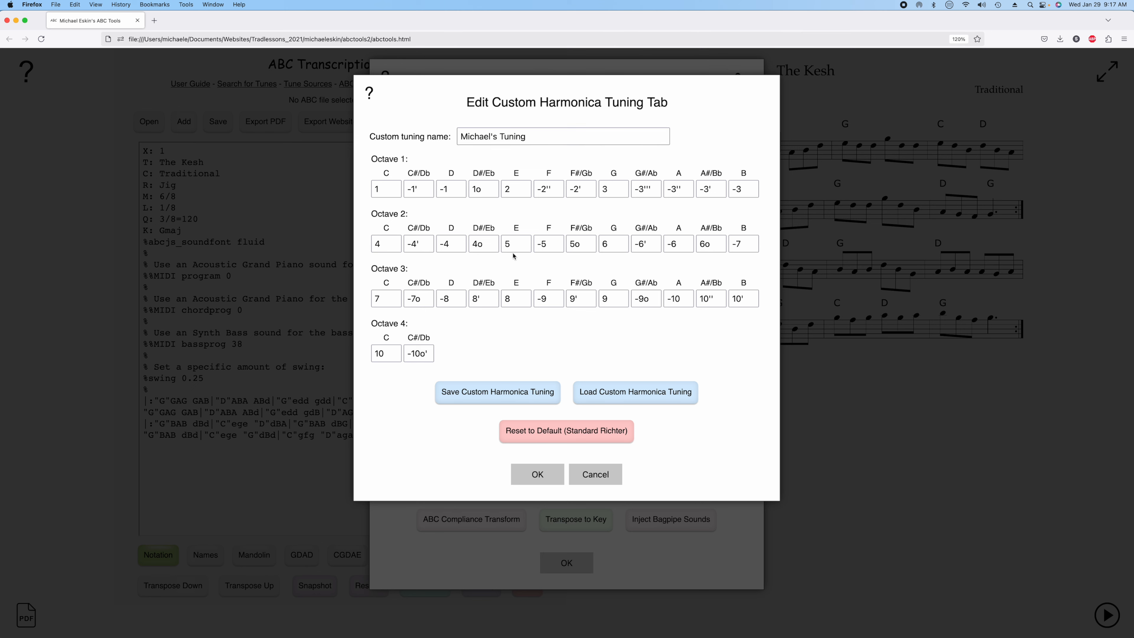
# In octave 2 of the custom tuning, set the E tab to -5 and the F tab to 5.
pyautogui.click(505, 244)
pyautogui.write('-')
pyautogui.click(541, 243)
pyautogui.press('BackSpace')
pyautogui.click(567, 353)
# In octave 1 of the custom tuning, set the E tab to -2'' and the F tab to 2.
pyautogui.click(553, 186)
pyautogui.press('super+c')
pyautogui.doubleClick(510, 192)
pyautogui.press('super+v')
pyautogui.click(554, 183)
pyautogui.press('BackSpace')
pyautogui.press('BackSpace')
pyautogui.press('BackSpace')
pyautogui.press('BackSpace')
pyautogui.write('2')
pyautogui.click(562, 340)
# In octave 3, set the E tab to FOO and the F tab to CAT, then accept the tuning and check the harmonica tuning list.
pyautogui.doubleClick(510, 298)
pyautogui.write('FOO')
pyautogui.press('Tab')
pyautogui.write('CAT')
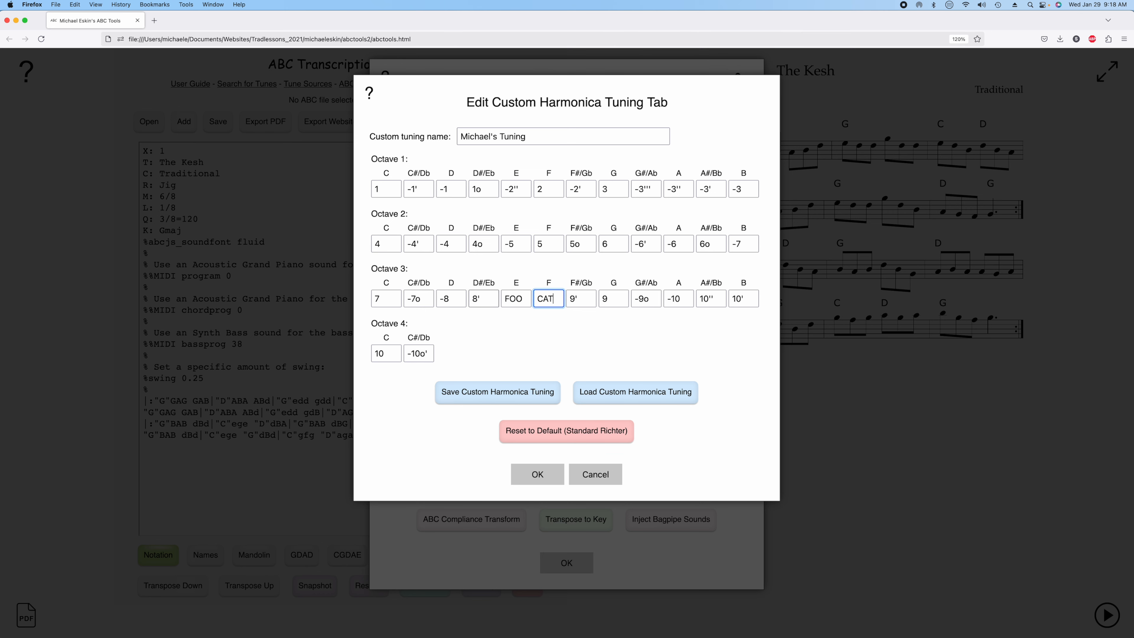
pyautogui.click(531, 475)
pyautogui.click(545, 206)
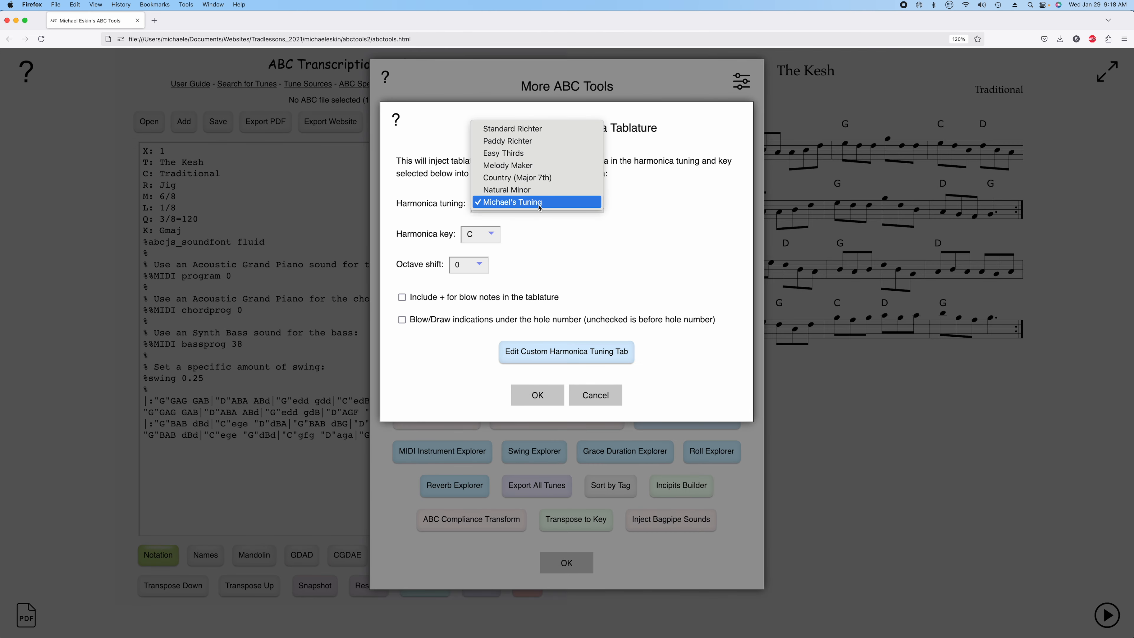
pyautogui.click(570, 247)
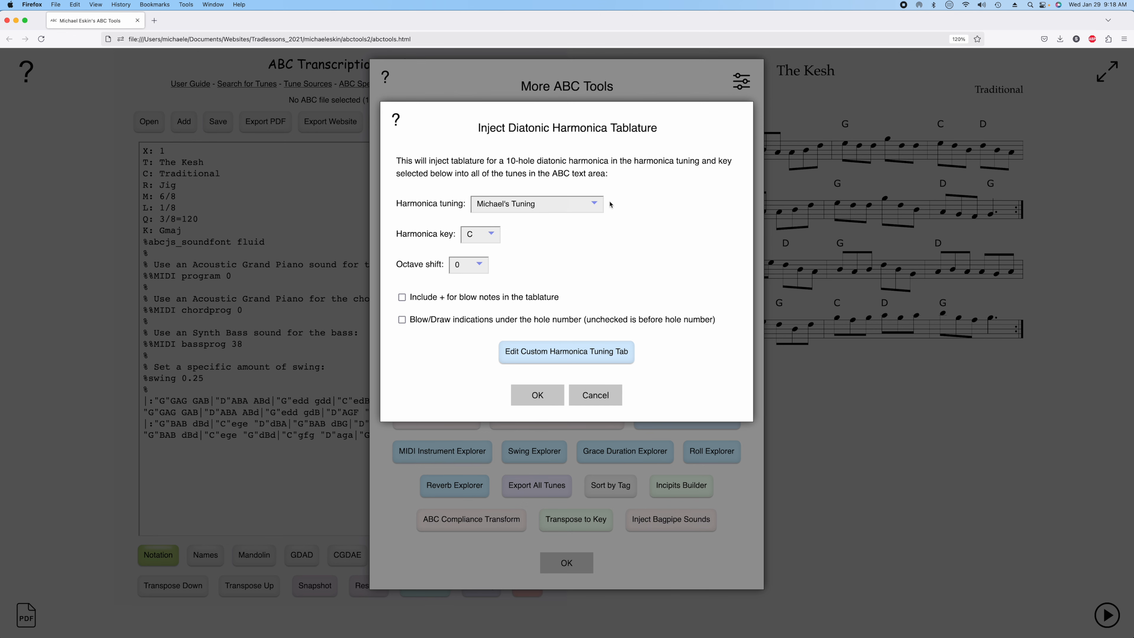
# Reopen the custom tuning editor and save the custom harmonica tuning to a text file under the suggested file name.
pyautogui.click(616, 353)
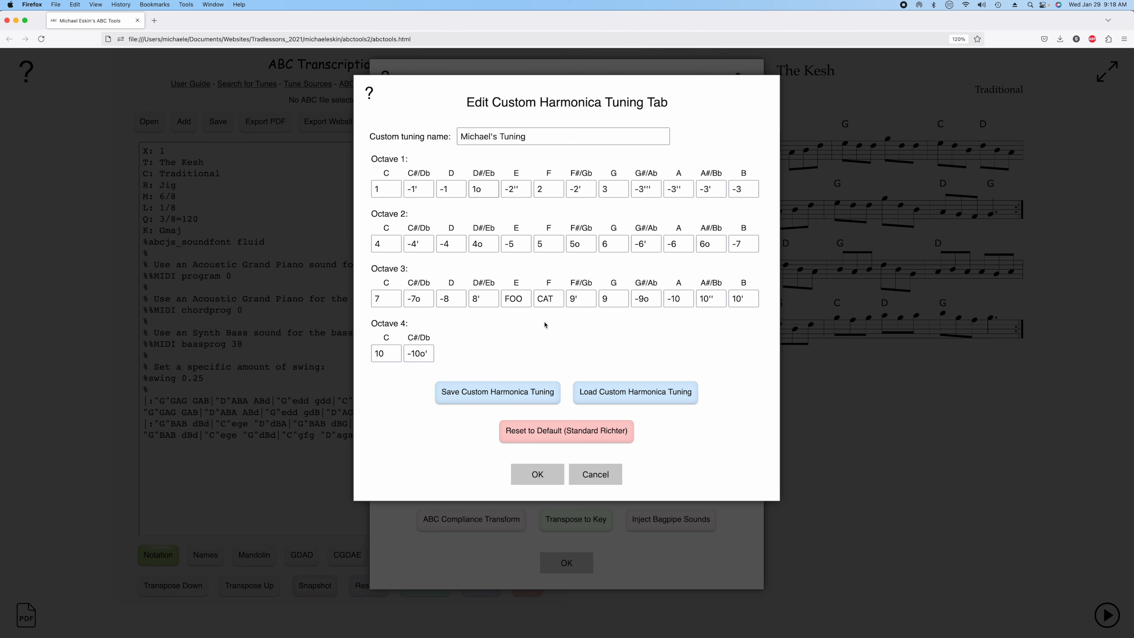
pyautogui.click(494, 396)
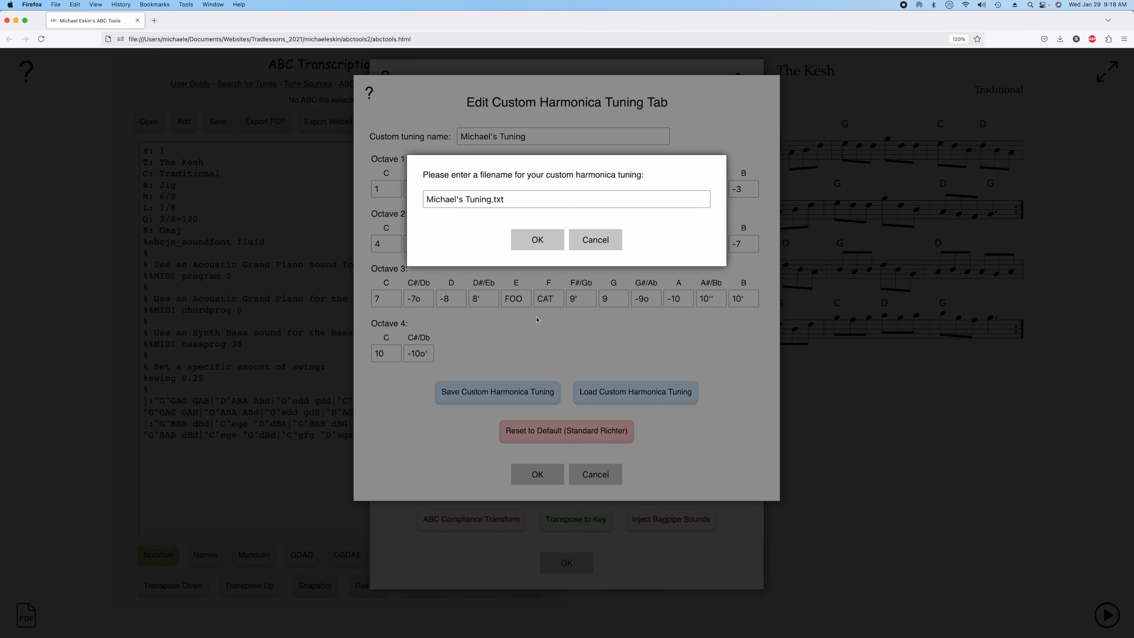
pyautogui.click(542, 239)
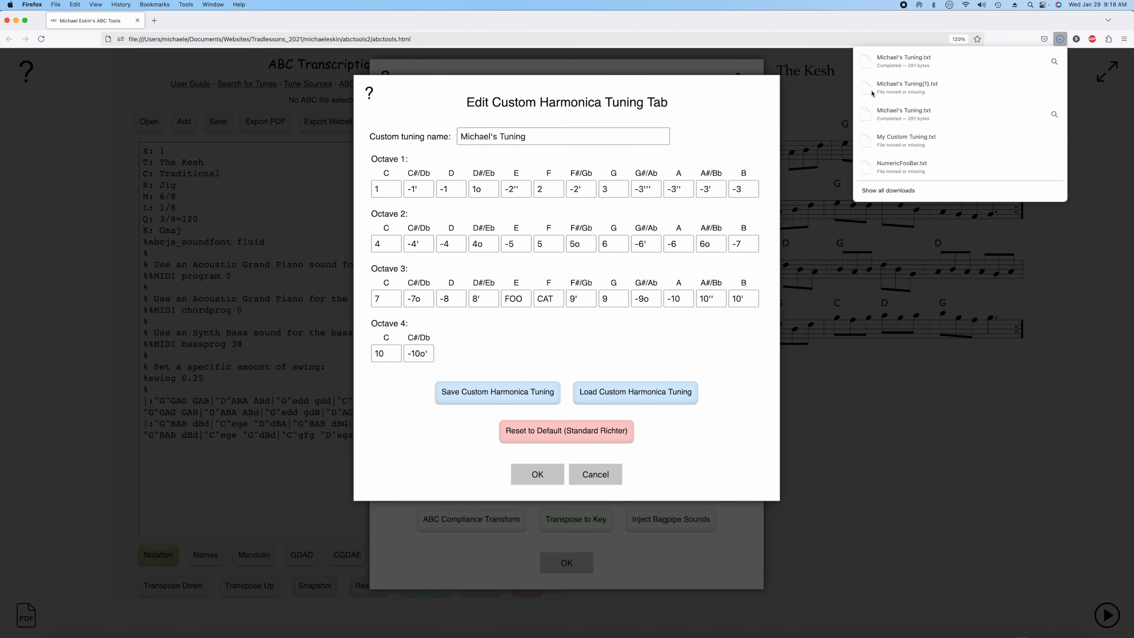
# Reset the custom tuning to the Standard Richter default, then reload the saved tuning file from the Downloads folder.
pyautogui.click(556, 432)
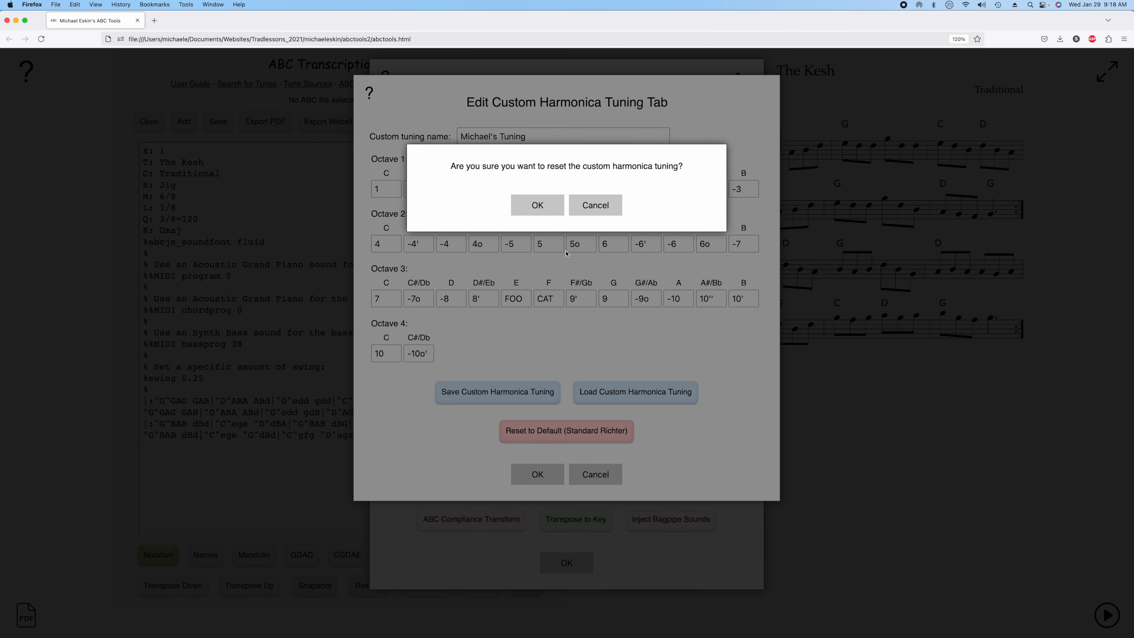
pyautogui.click(541, 205)
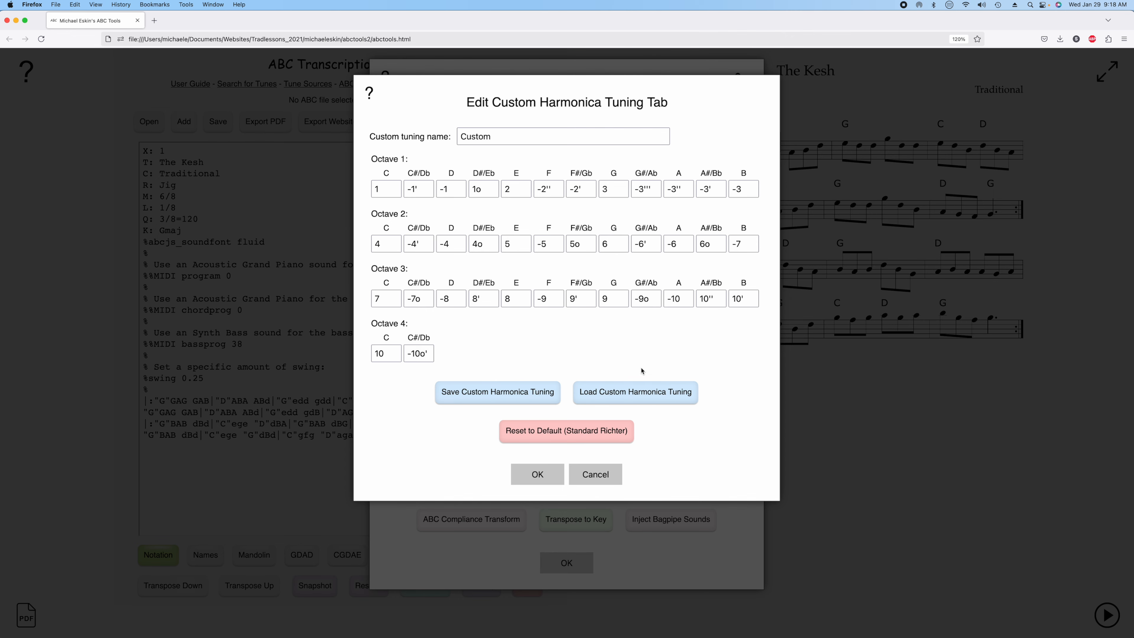
pyautogui.click(636, 399)
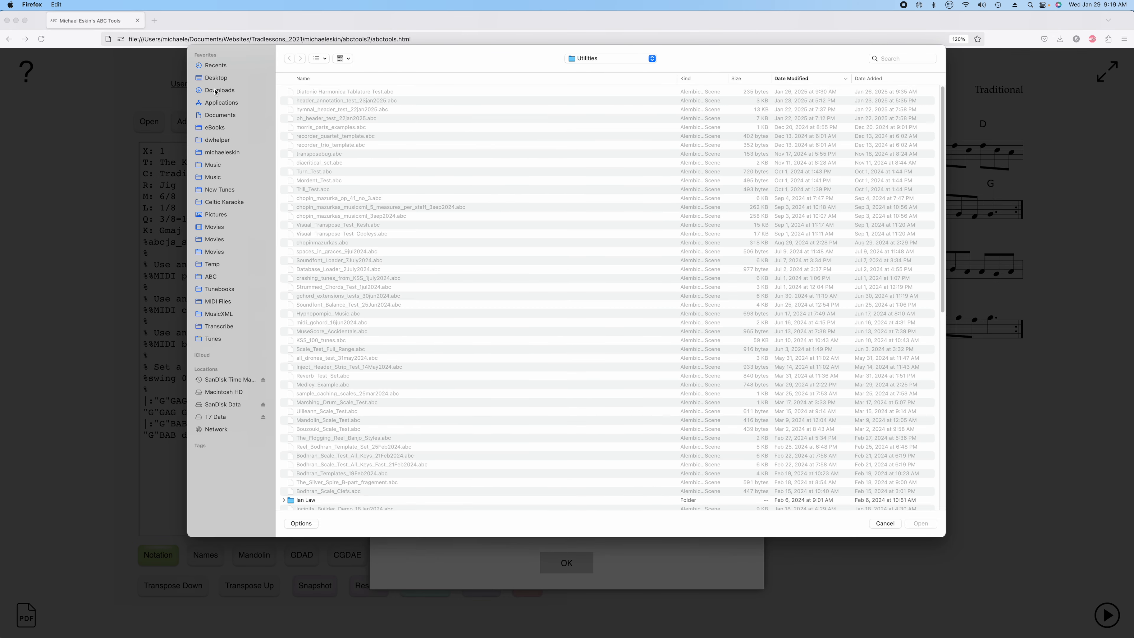
pyautogui.click(215, 91)
pyautogui.doubleClick(302, 93)
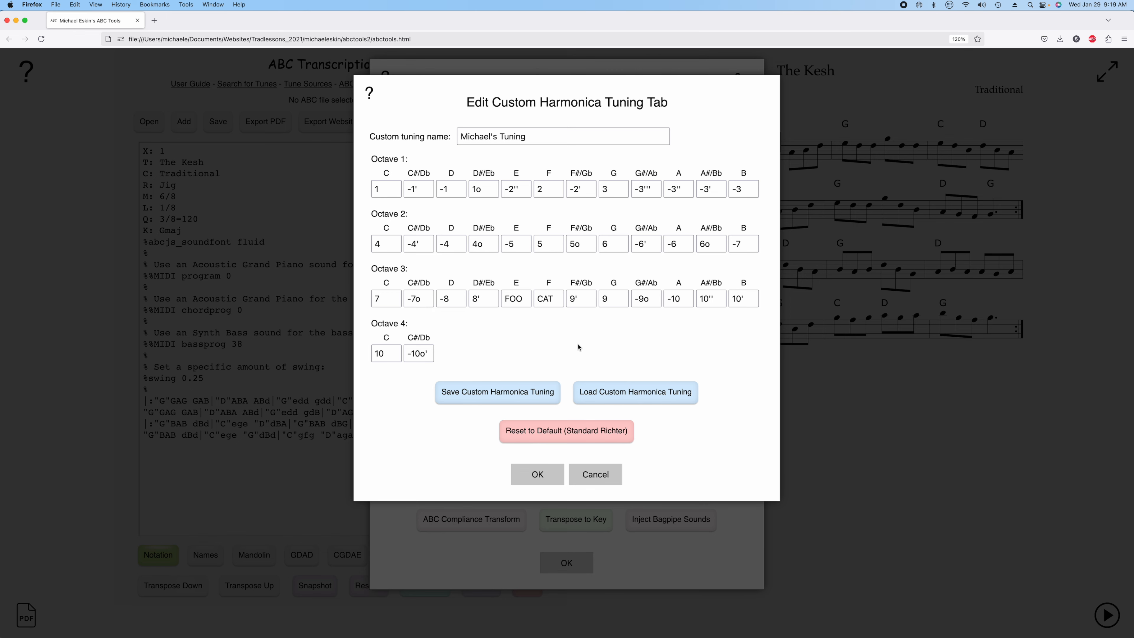
# Load the custom harmonica tuning from numeric.txt in Downloads and accept it.
pyautogui.click(606, 391)
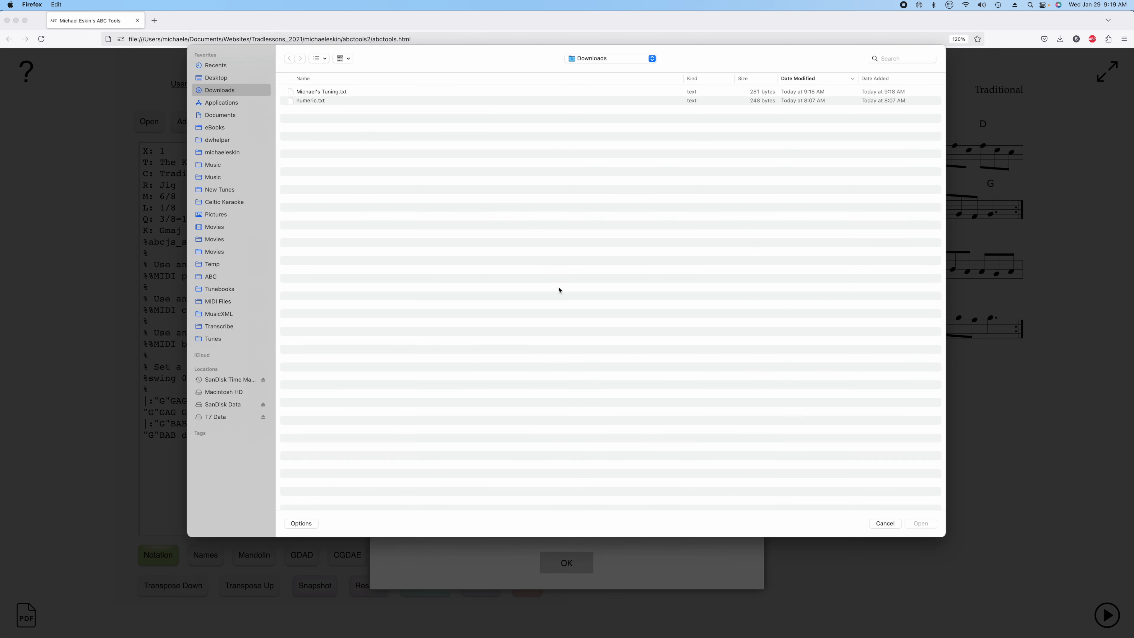
pyautogui.doubleClick(308, 100)
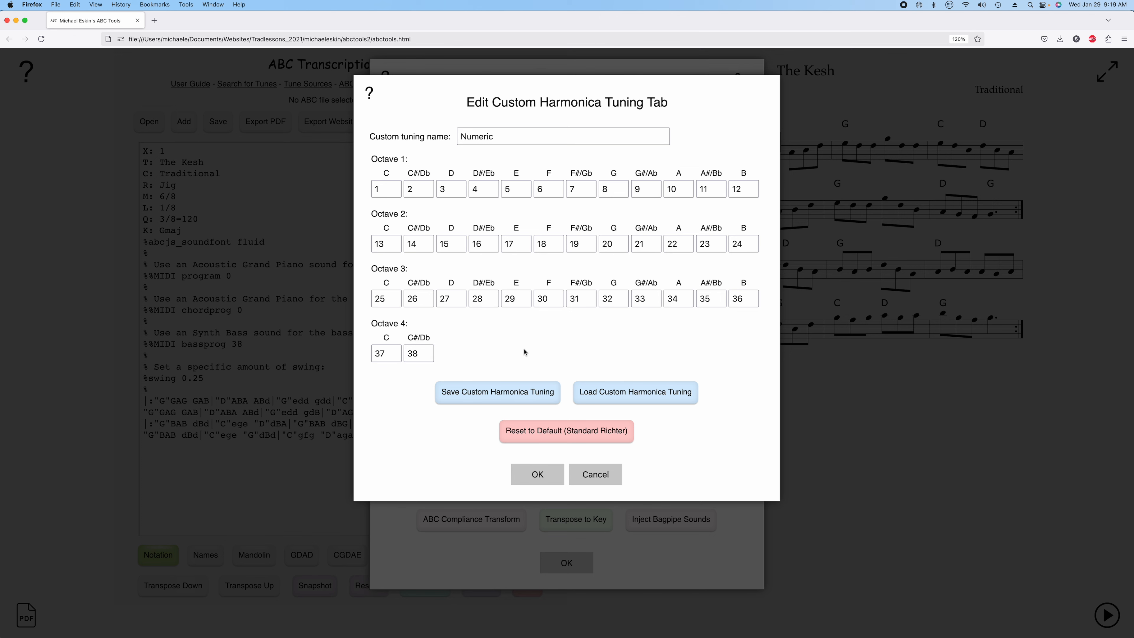
pyautogui.click(542, 474)
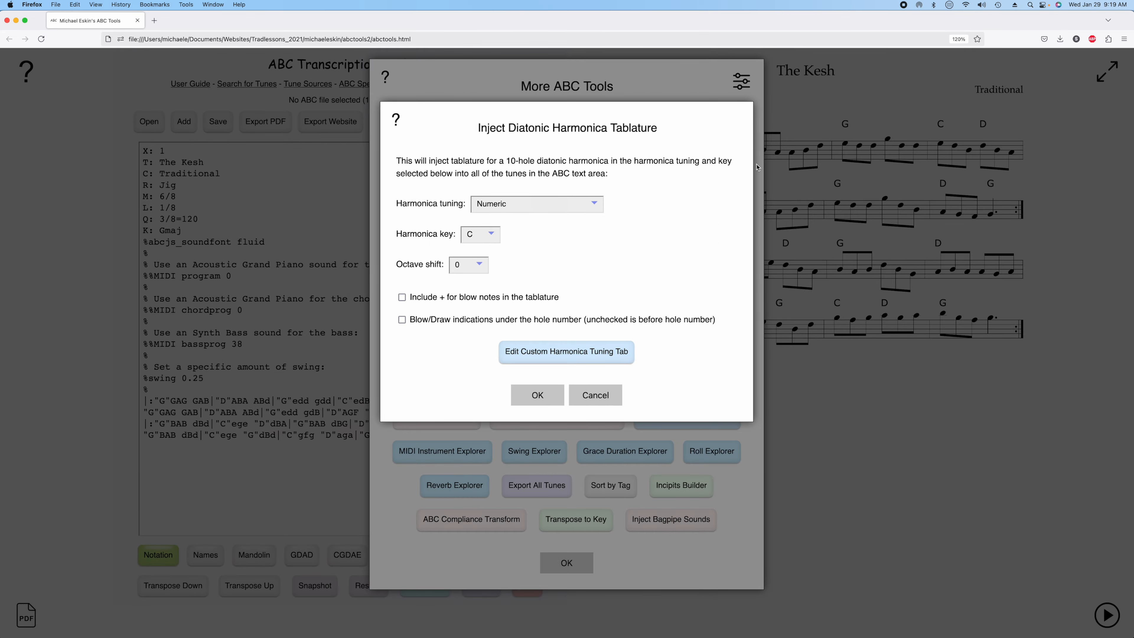
# Inject harmonica tablature into the tune using the Numeric tuning in key C, without + for blow notes, and return to the score.
pyautogui.click(402, 298)
pyautogui.click(402, 297)
pyautogui.click(560, 391)
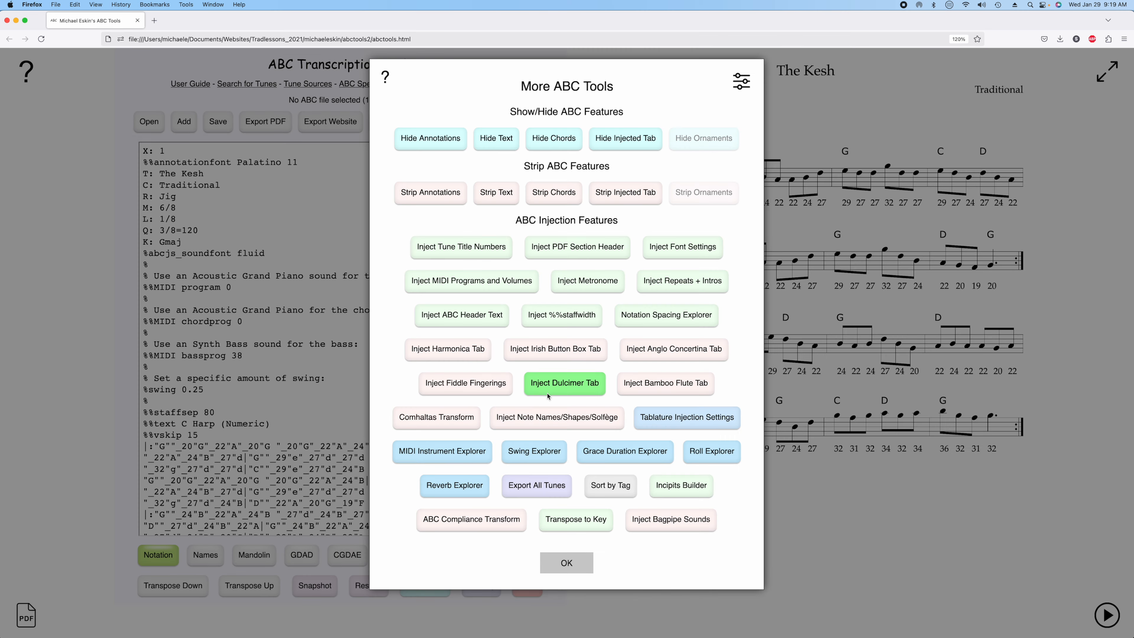
pyautogui.click(564, 562)
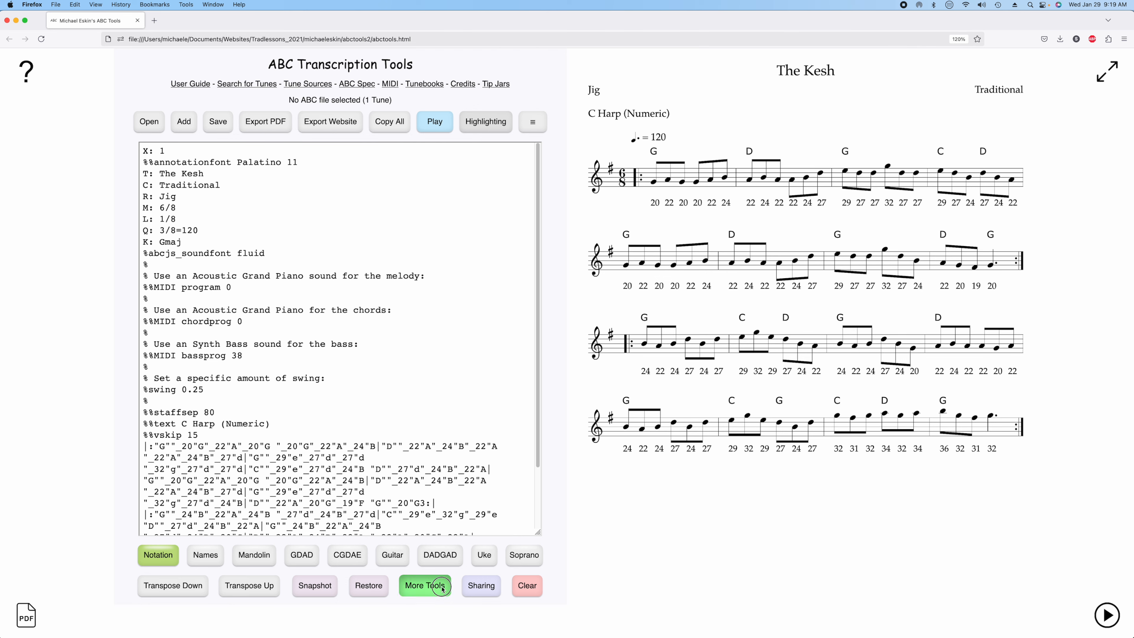
# Reopen the custom harmonica tuning editor, reset the tuning to the Standard Richter default, and accept it.
pyautogui.click(432, 589)
pyautogui.click(464, 351)
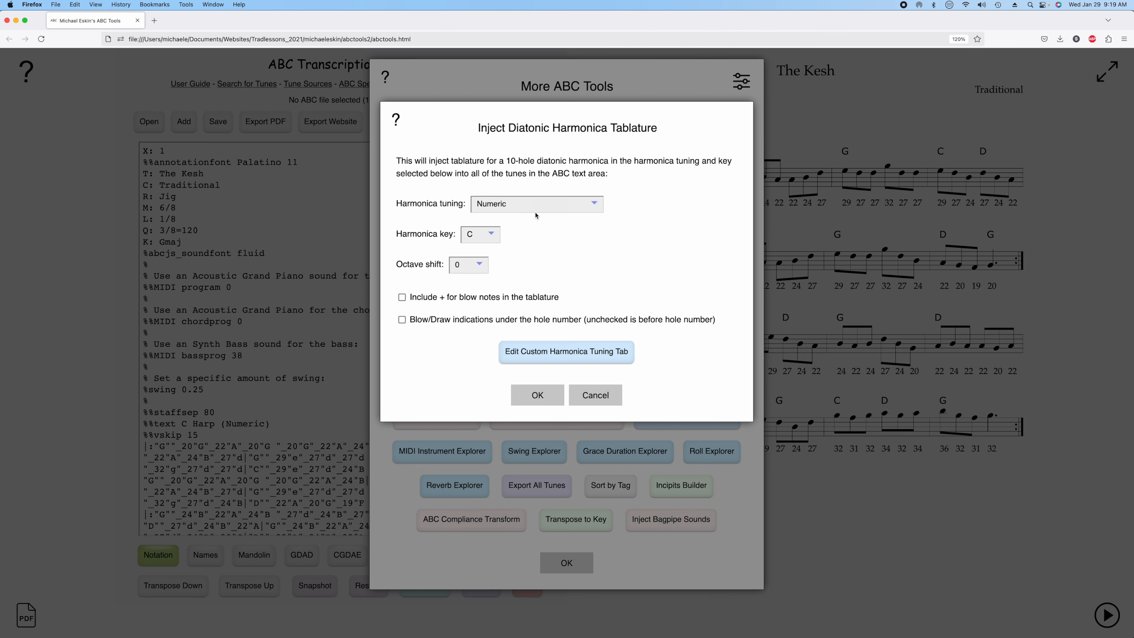
pyautogui.click(559, 356)
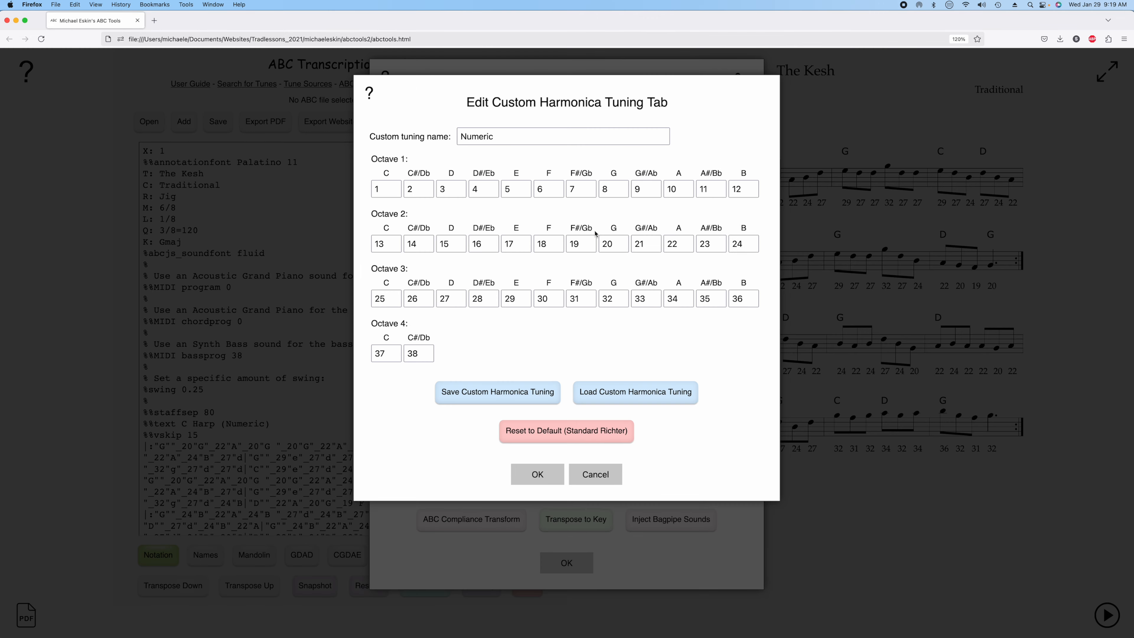
pyautogui.click(583, 432)
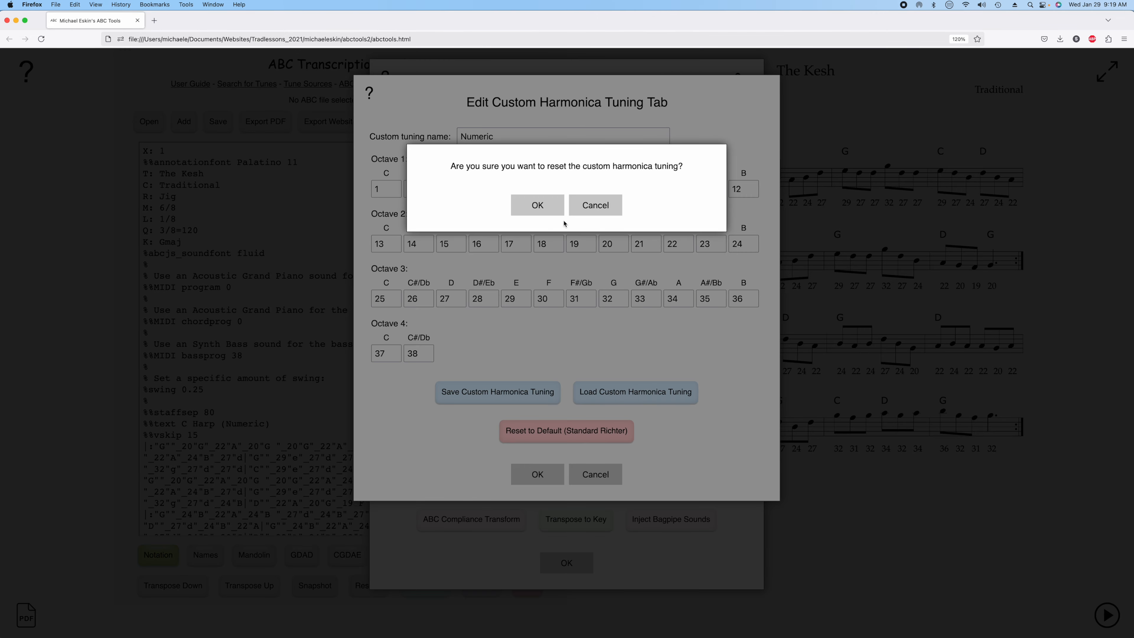
pyautogui.click(547, 206)
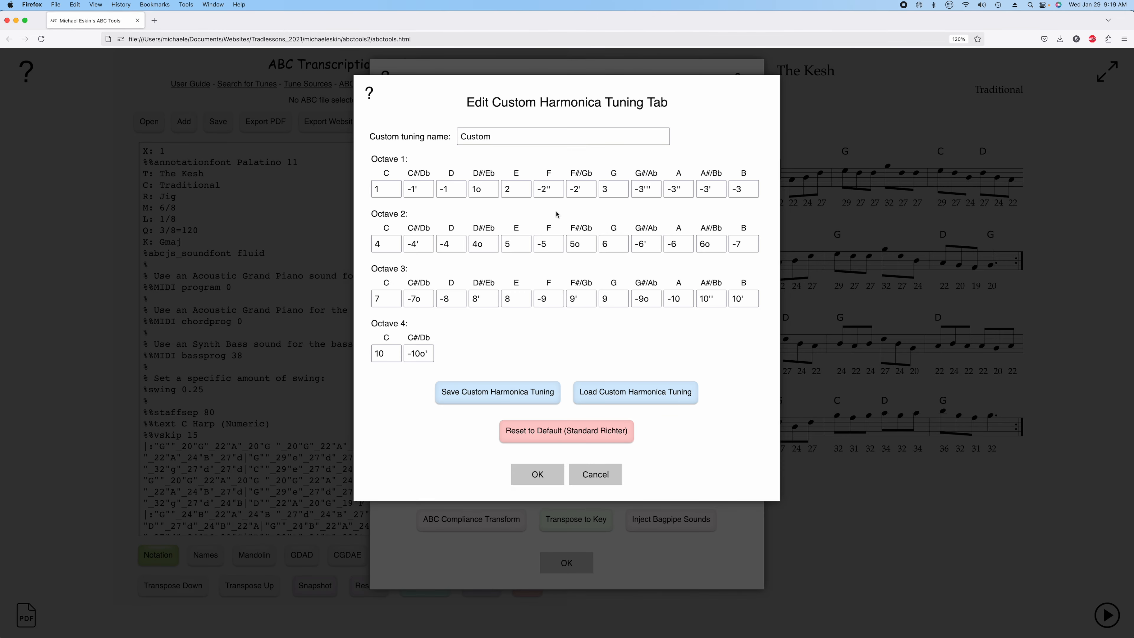
pyautogui.click(546, 469)
# Inject harmonica tablature into the tune using the Custom tuning in key C and return to the score.
pyautogui.click(534, 204)
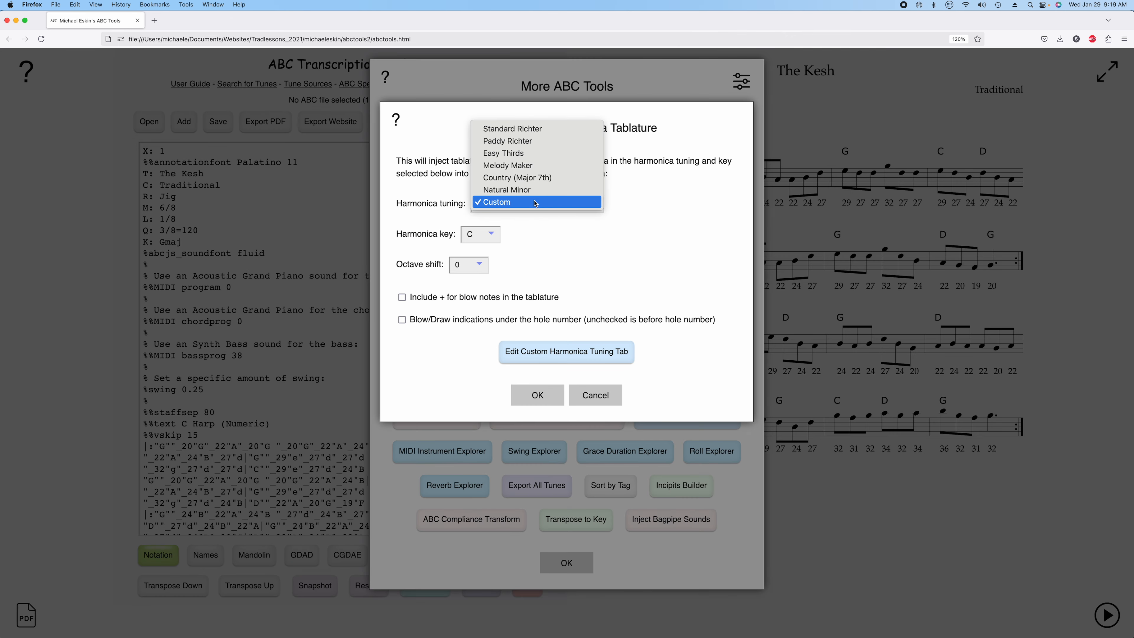
pyautogui.click(548, 221)
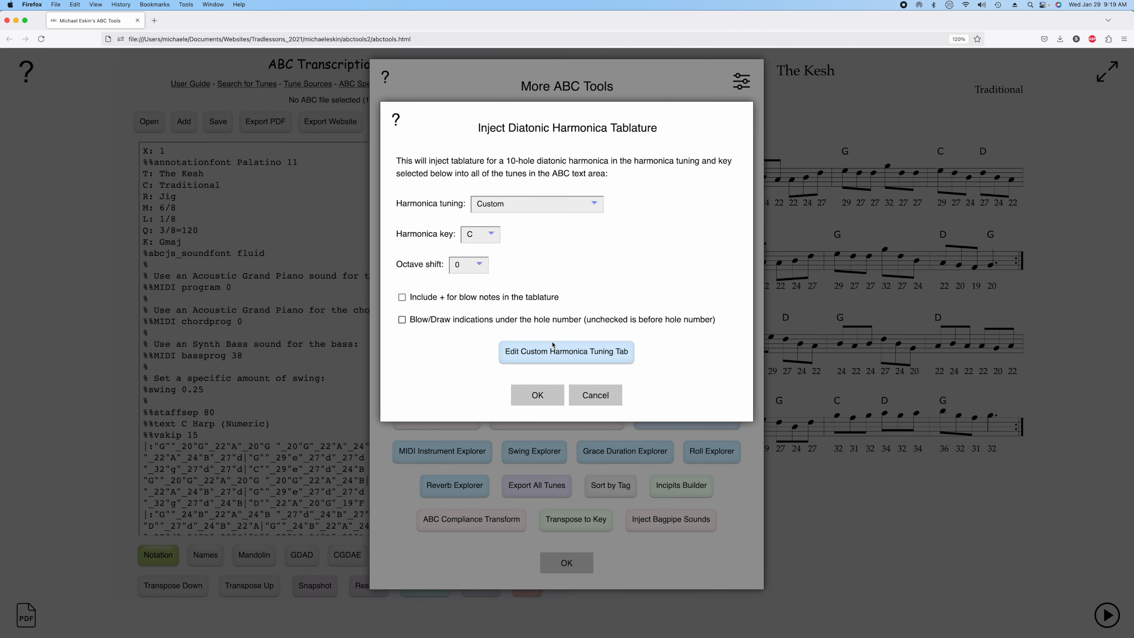
pyautogui.click(553, 394)
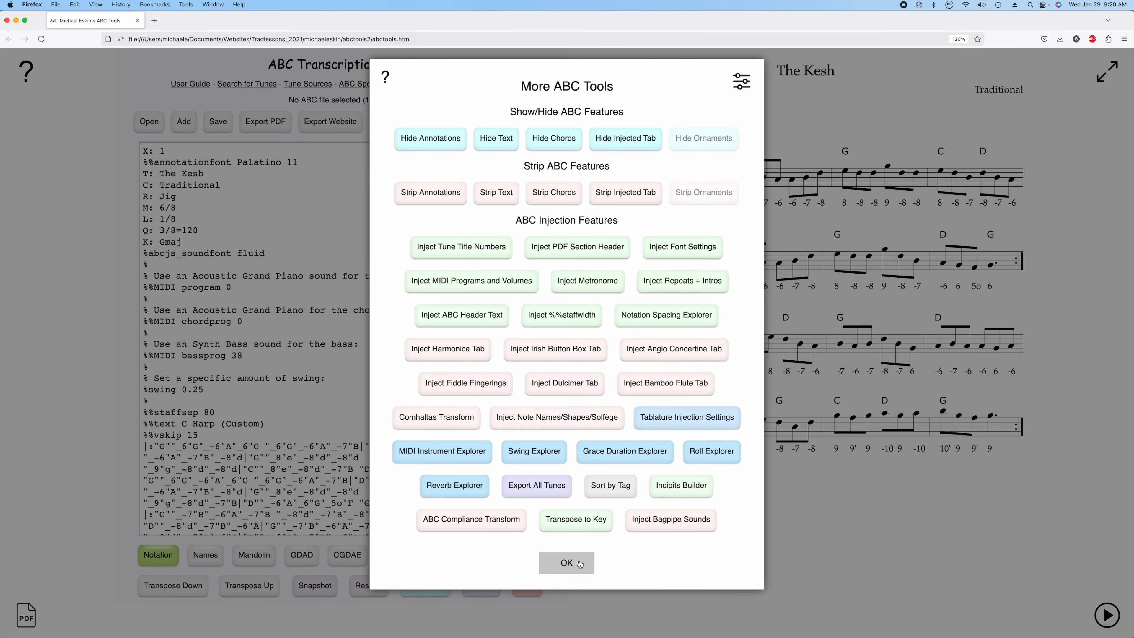
pyautogui.click(579, 564)
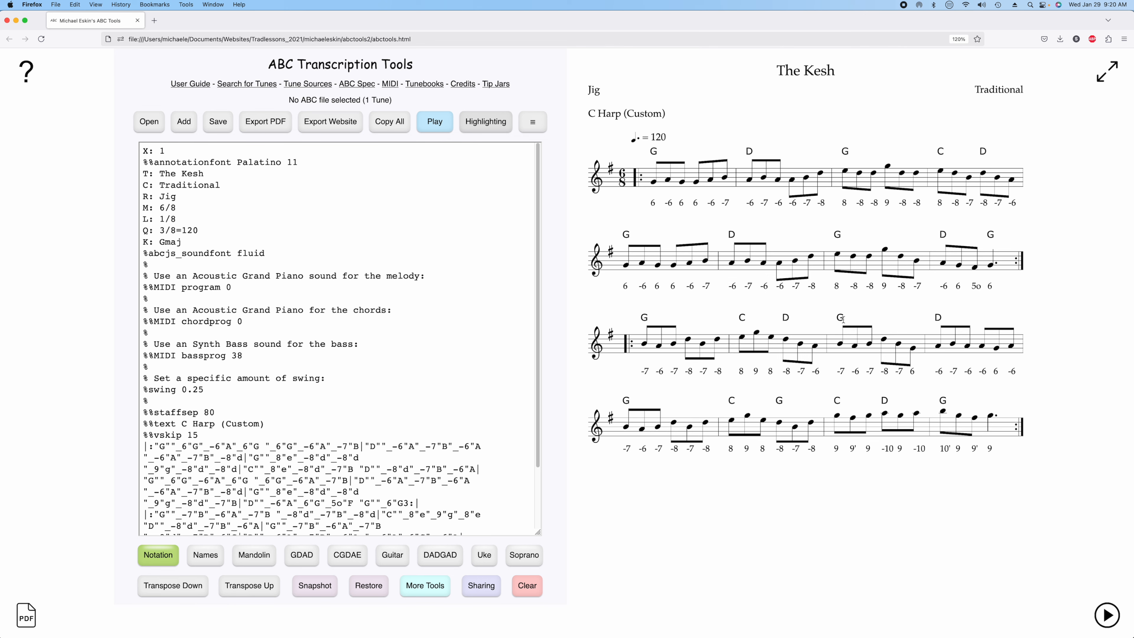
# Open the collection of additional ABC tools again.
pyautogui.click(425, 586)
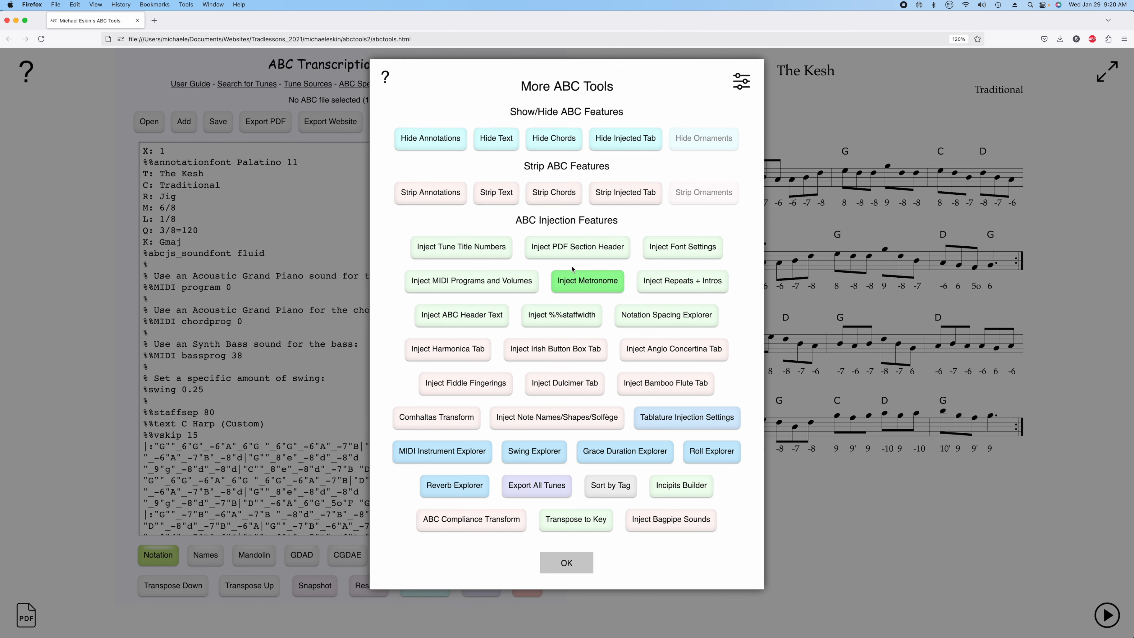